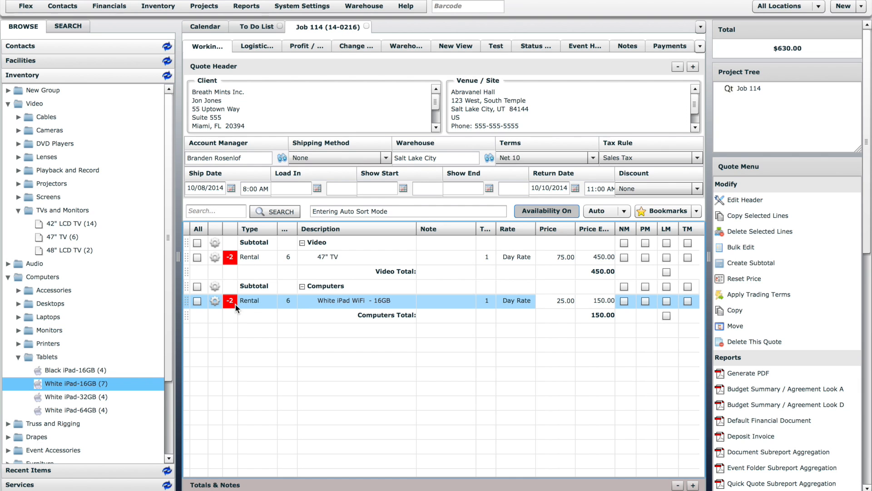
# Step: Check the per-location rental quantities of the White iPad-16GB and the 47" TV in the inventory
pyautogui.doubleClick(74, 385)
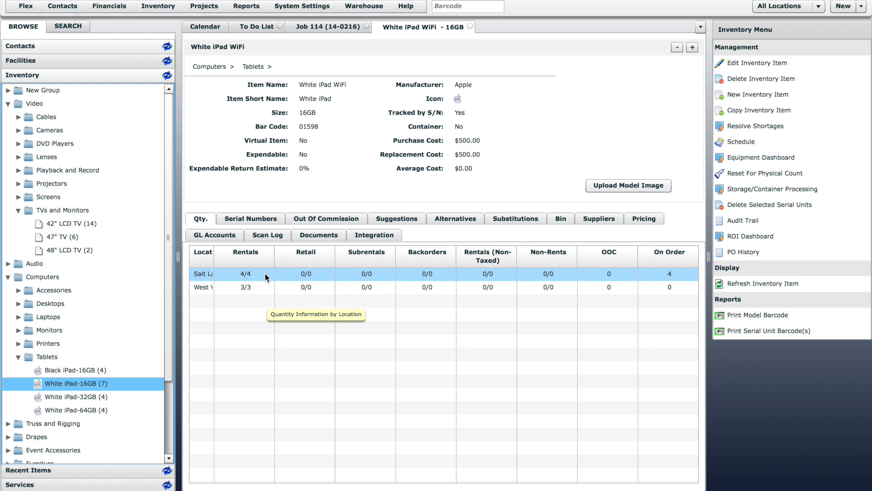
pyautogui.doubleClick(72, 236)
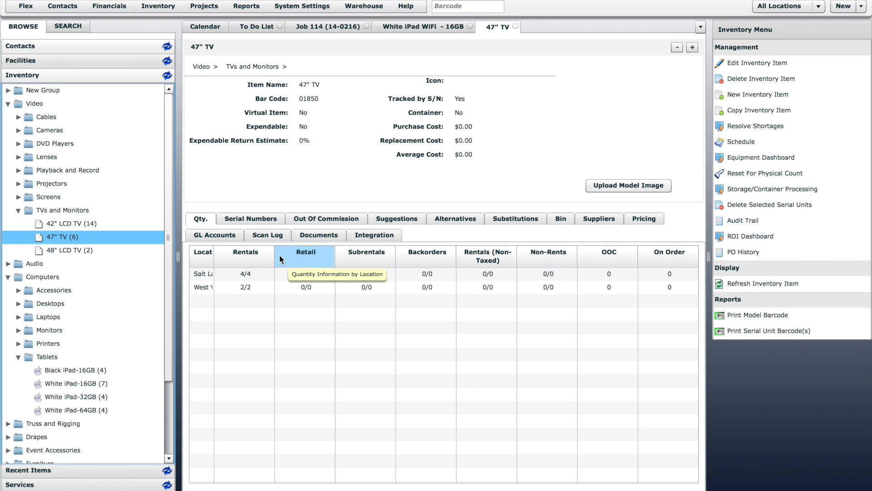
# Step: In Job 114, resolve the 47" TV line's conflict with a transfer from West Valley
pyautogui.click(319, 23)
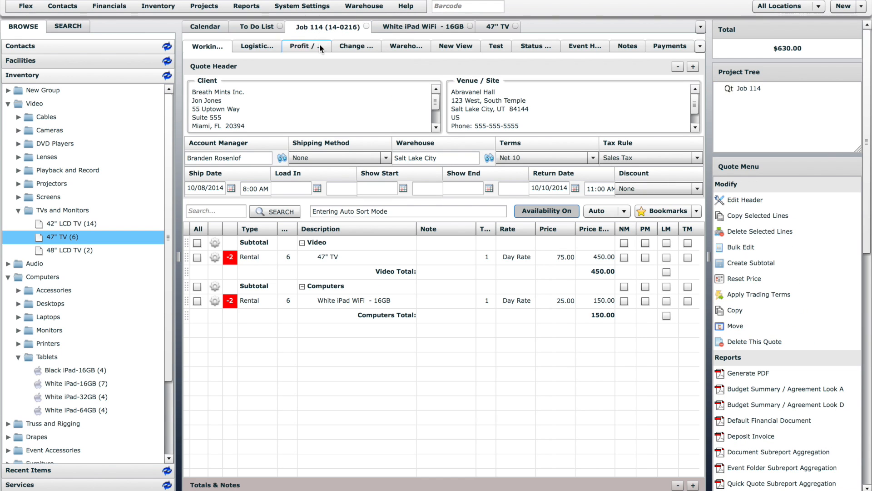
pyautogui.click(214, 257)
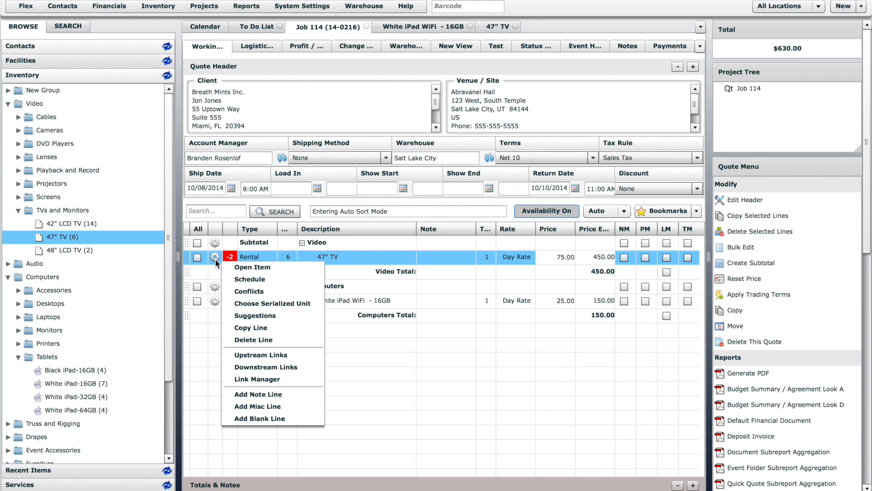
pyautogui.click(245, 292)
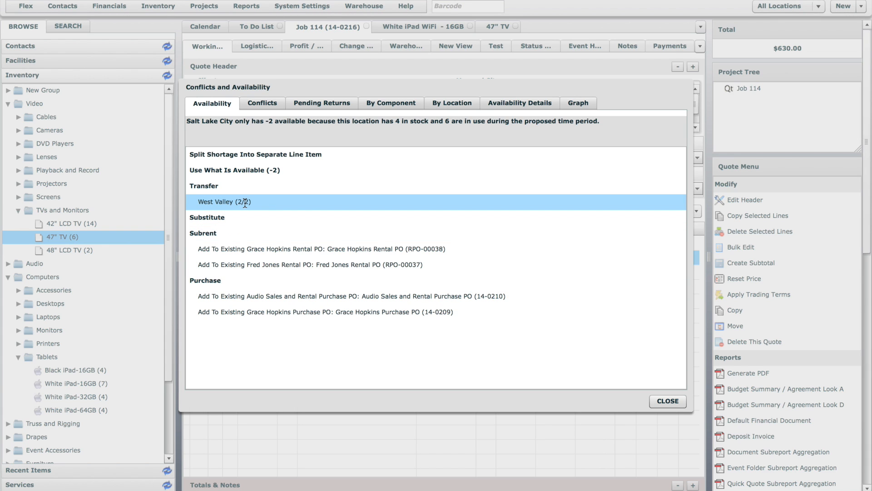
pyautogui.click(224, 202)
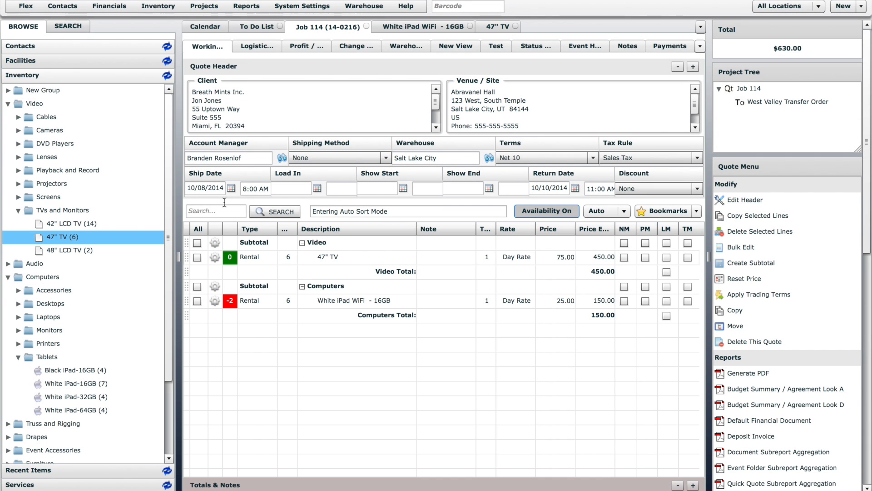
pyautogui.click(235, 257)
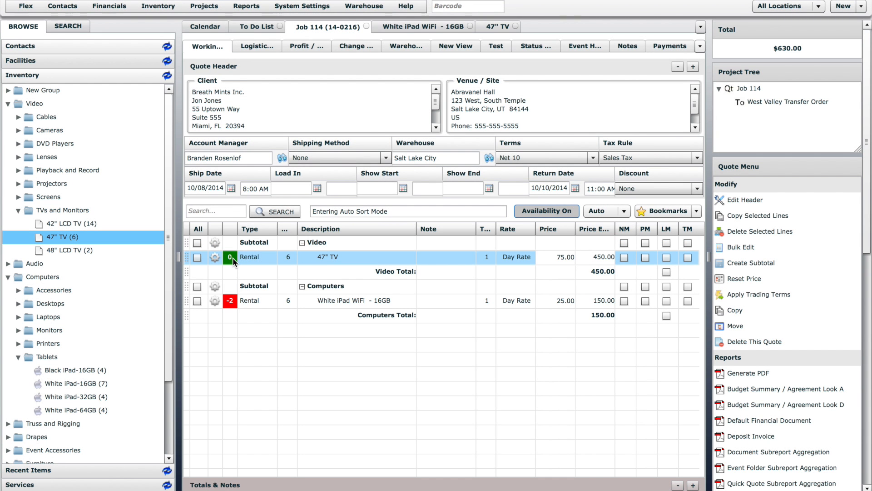
# Step: Open the West Valley Transfer Order from the project tree and inspect its ship date and ship time choices
pyautogui.doubleClick(774, 103)
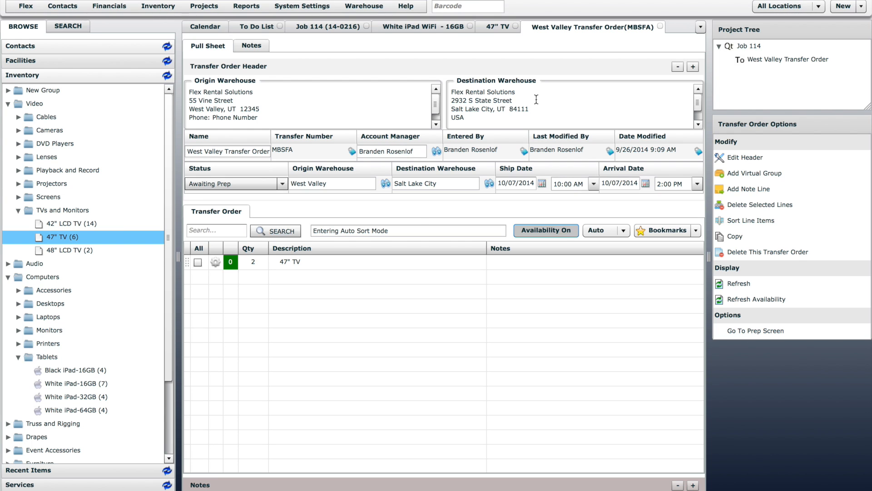
pyautogui.click(540, 182)
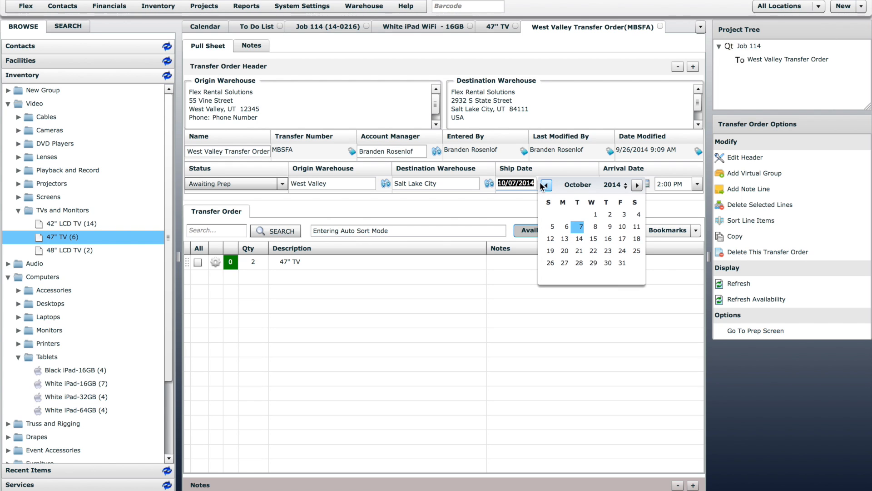
pyautogui.click(549, 162)
pyautogui.click(594, 183)
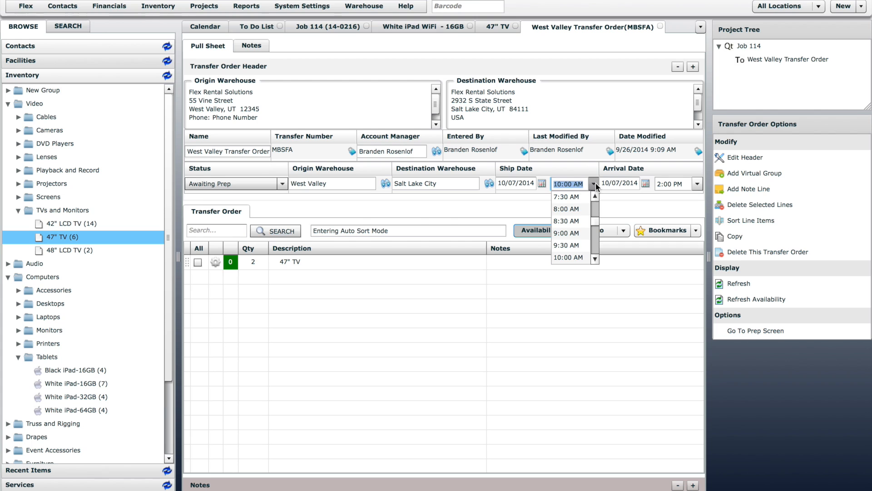
pyautogui.click(594, 183)
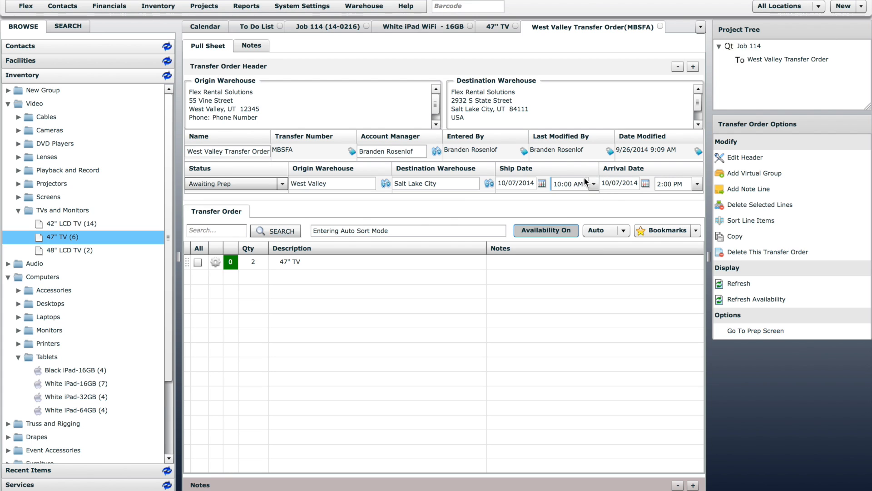
# Step: Resolve Job 114's White iPad WiFi - 16GB shortage by adding it to the existing West Valley Transfer Order, and open that order
pyautogui.click(335, 26)
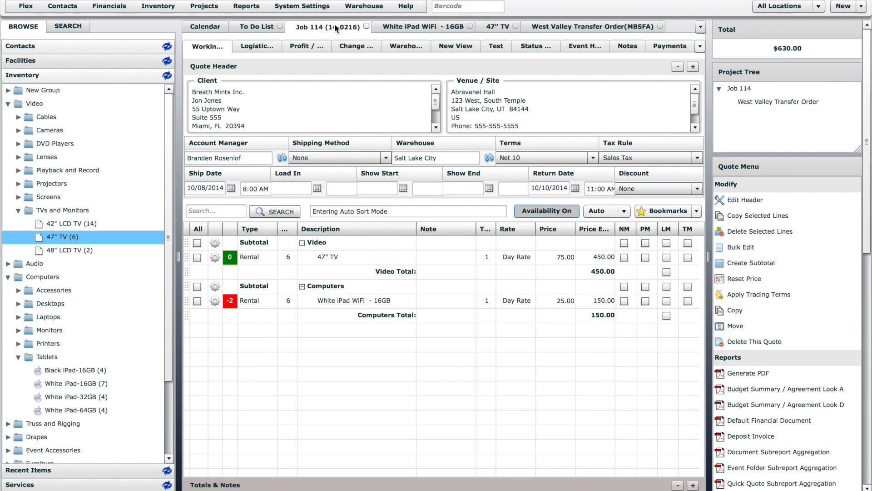
pyautogui.click(231, 301)
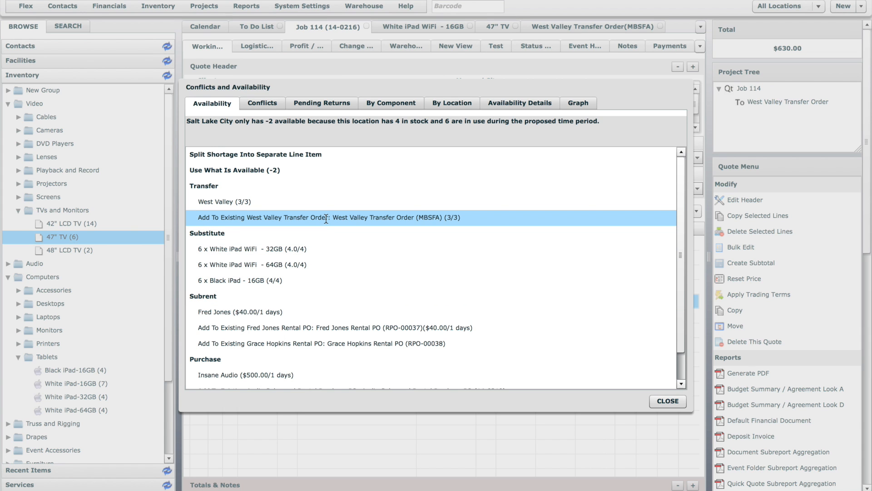
pyautogui.click(326, 219)
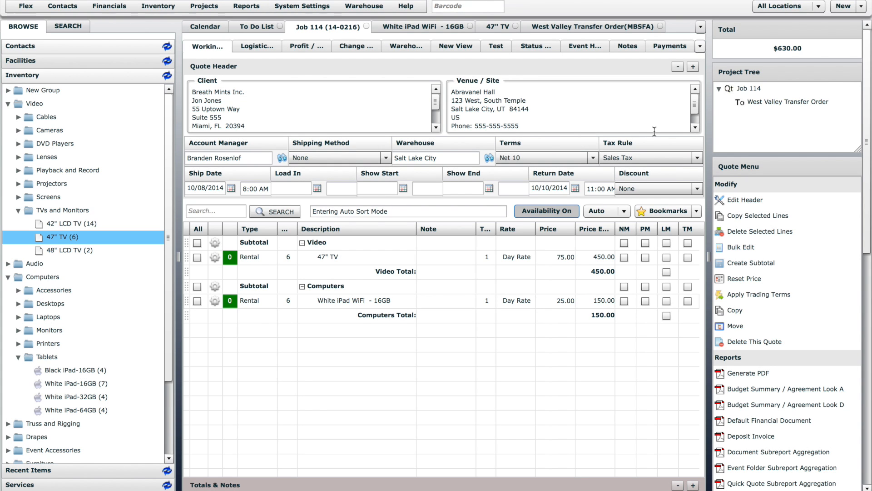
pyautogui.click(759, 103)
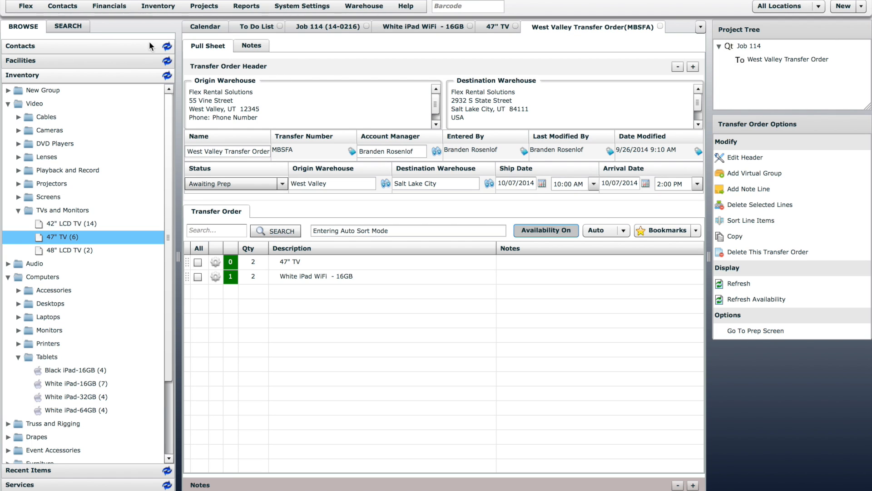
# Step: Log out and sign back in with the West Valley warehouse account's username and password
pyautogui.click(26, 6)
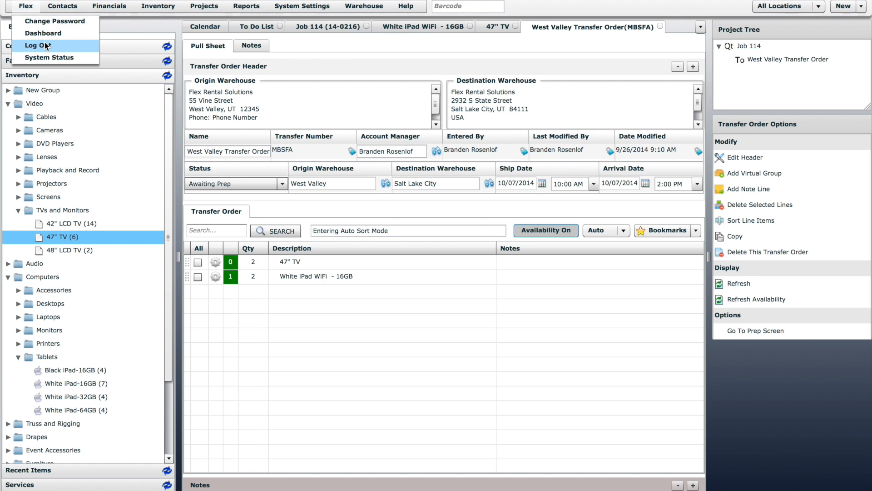
pyautogui.click(45, 44)
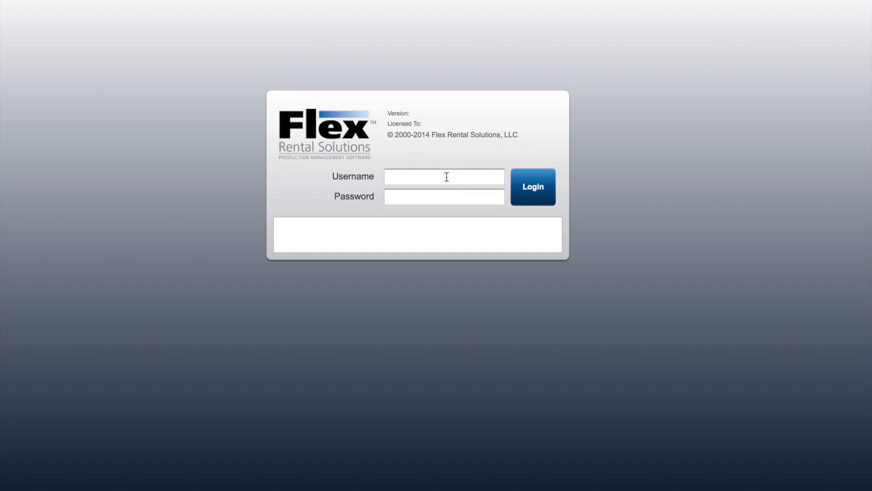
pyautogui.click(445, 177)
pyautogui.write('wvwarehouse')
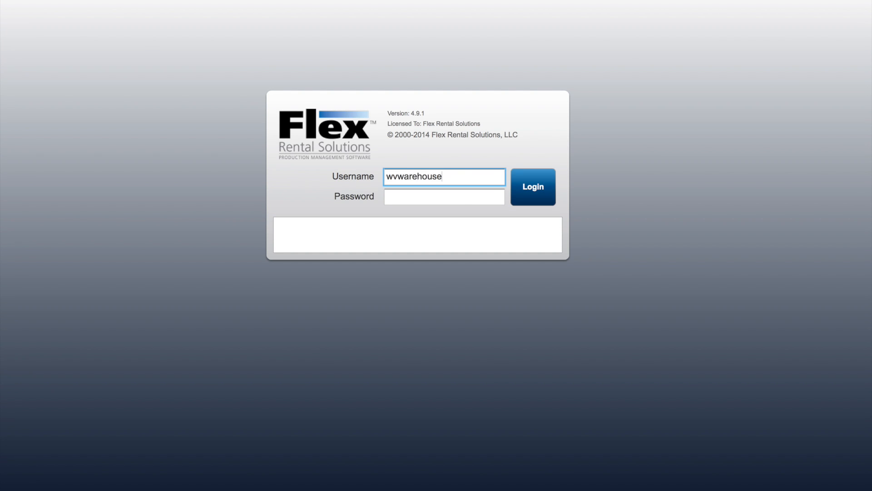
pyautogui.press('Tab')
pyautogui.write('*********')
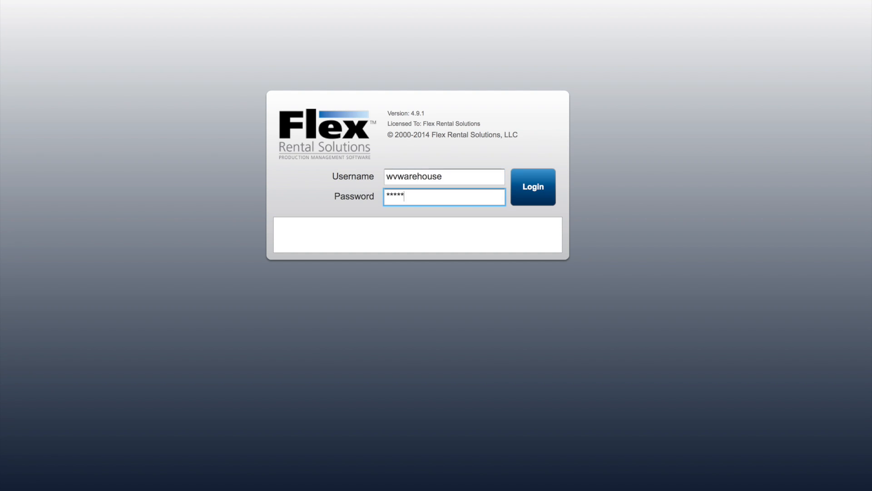
pyautogui.press('Return')
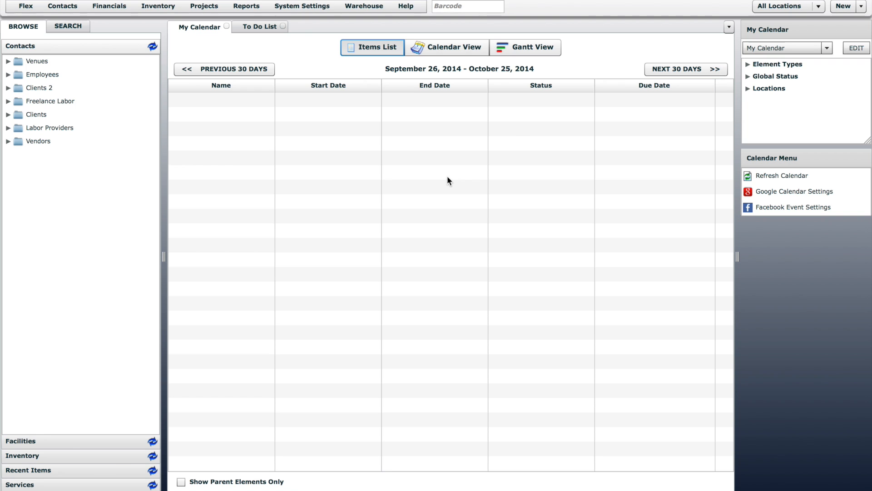
# Step: Open the West Valley Transfer Order from the full list of transfer orders for prep, and widen its Description column
pyautogui.click(364, 6)
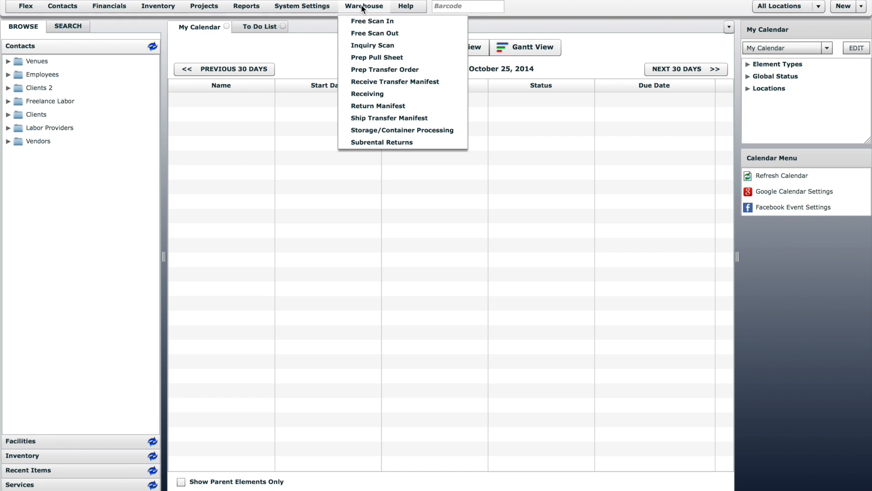
pyautogui.click(379, 69)
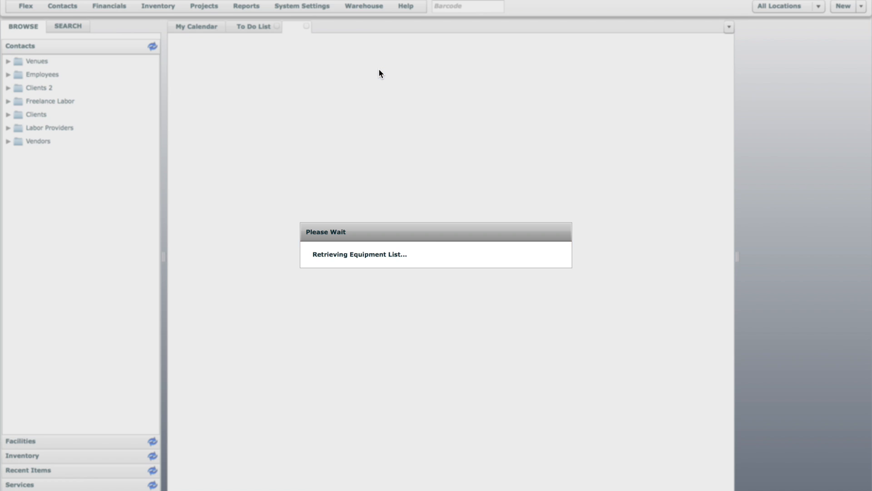
pyautogui.click(293, 51)
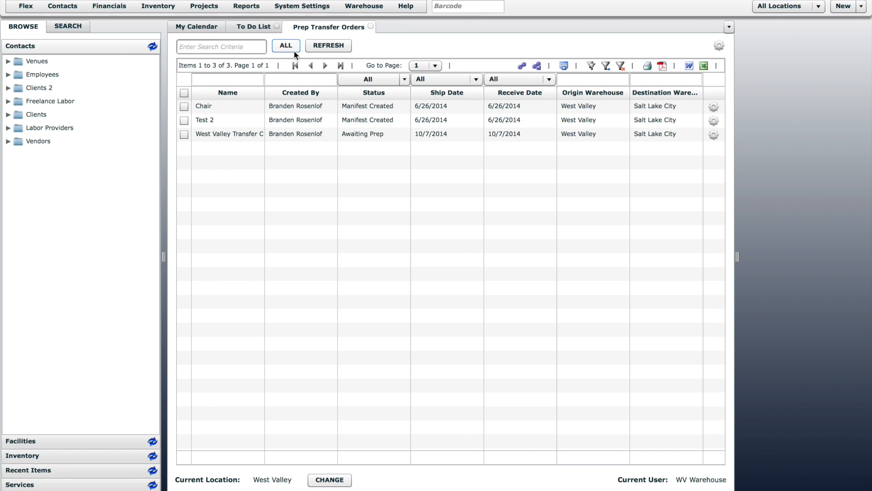
pyautogui.click(237, 135)
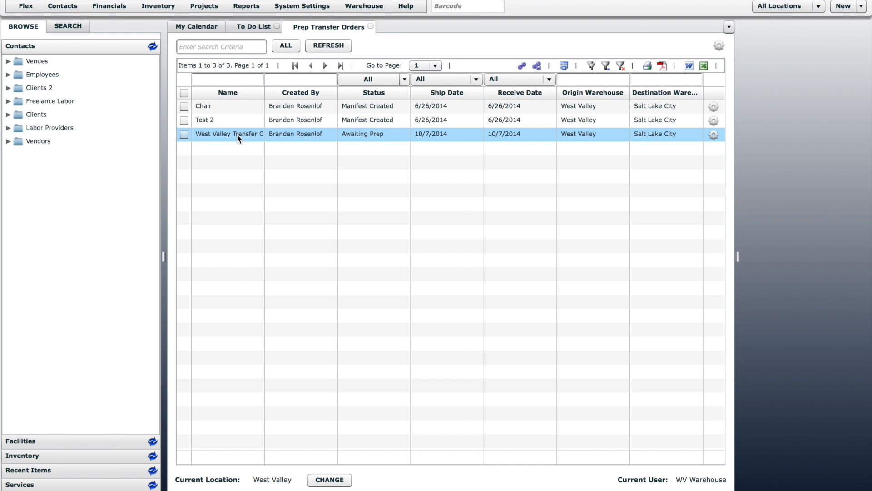
pyautogui.doubleClick(237, 135)
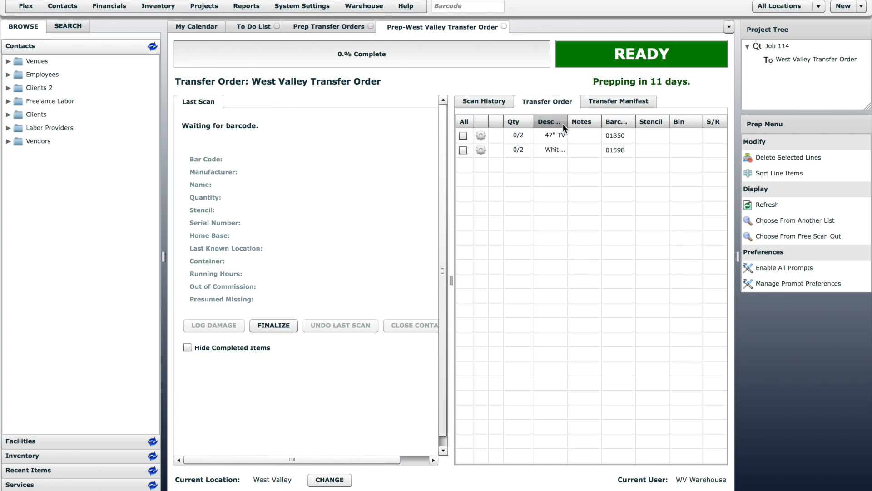
pyautogui.moveTo(567, 122); pyautogui.dragTo(605, 122)
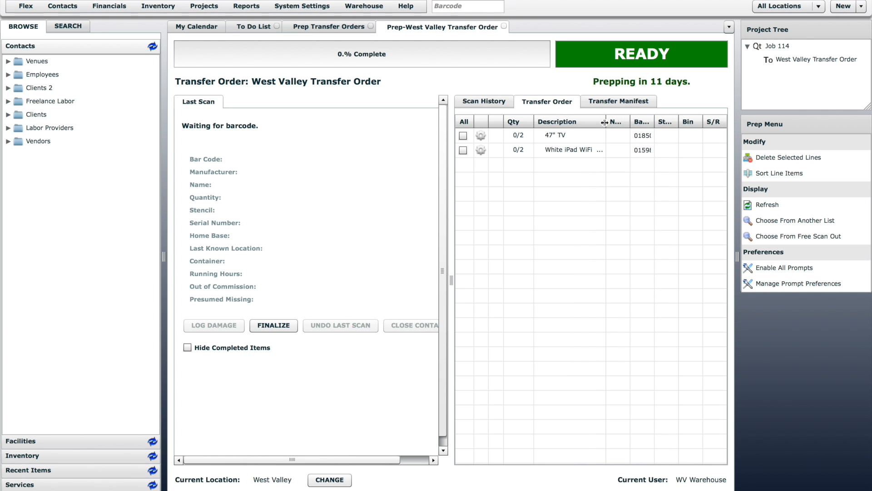
# Step: Scan the two 47" TV units with barcodes 01933 and 01934 into the transfer order
pyautogui.write('01933')
pyautogui.press('Return')
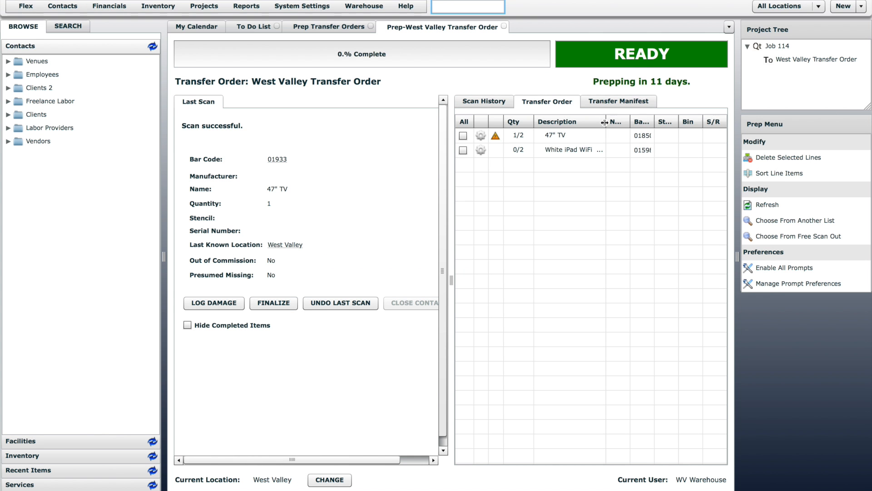
pyautogui.write('01934')
pyautogui.press('Return')
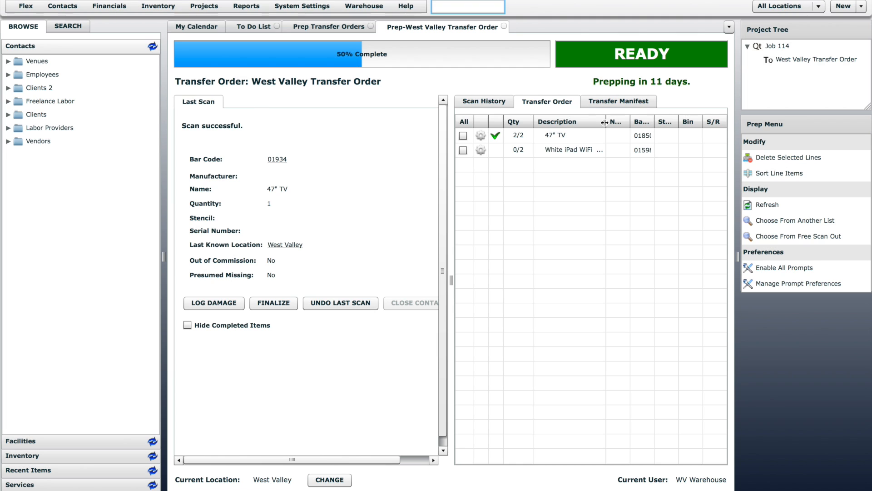
# Step: Scan the White iPad units with barcodes 01930 and 01931 into the transfer order and finalize the prep
pyautogui.write('01930')
pyautogui.press('Return')
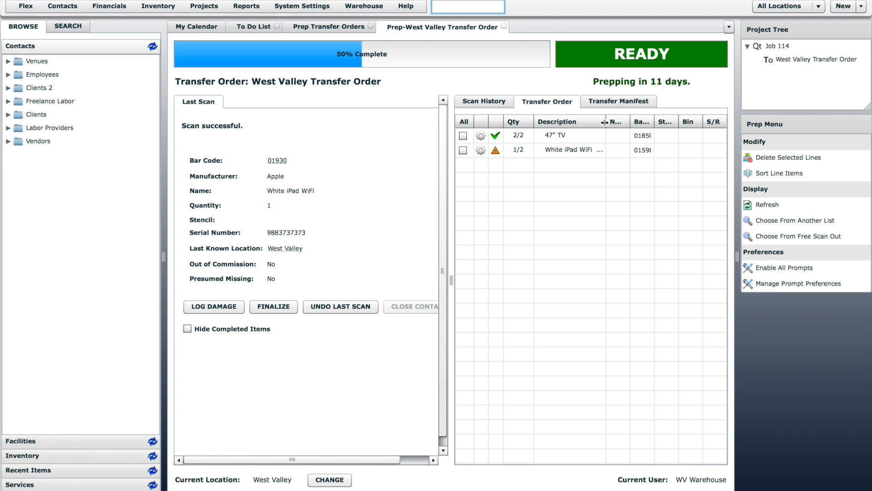
pyautogui.write('01931')
pyautogui.press('Return')
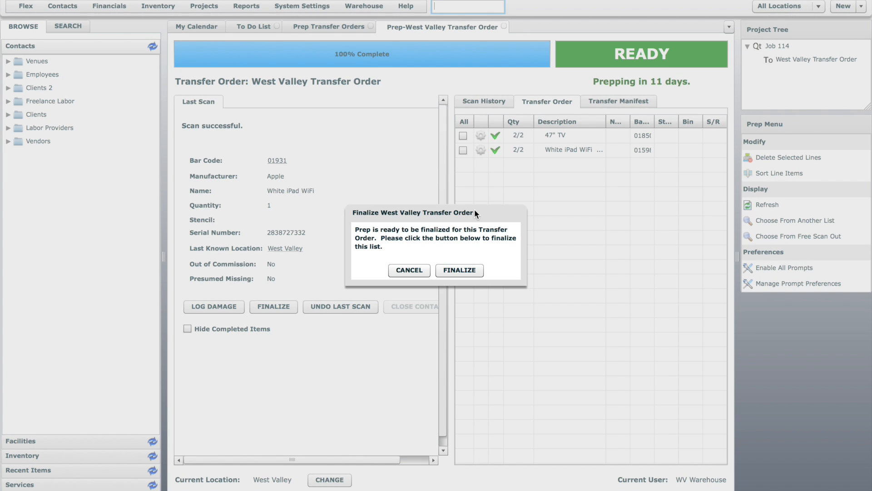
pyautogui.click(467, 269)
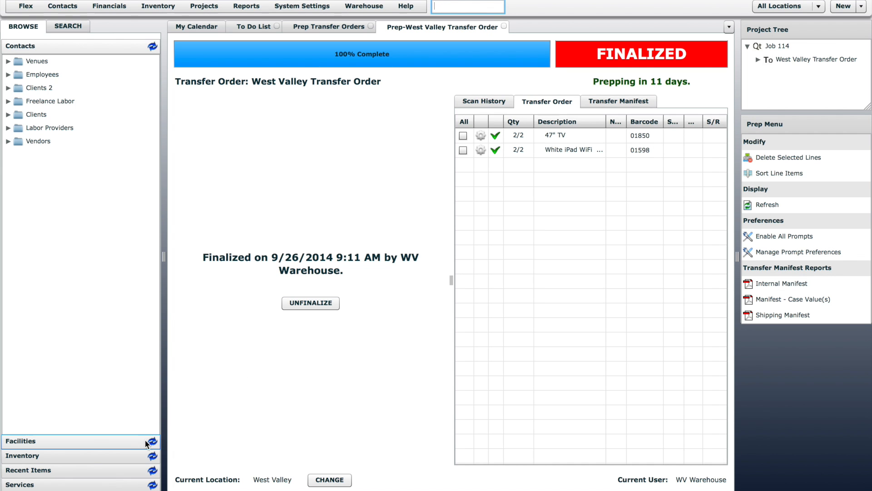
# Step: Open the 47" TV item in the Video inventory and check its quantities by location and the current location of each serialized unit
pyautogui.click(111, 456)
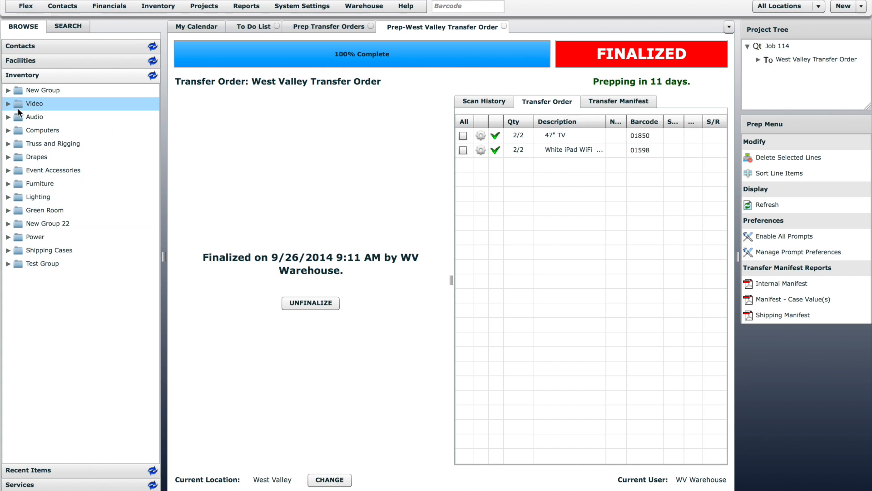
pyautogui.click(9, 104)
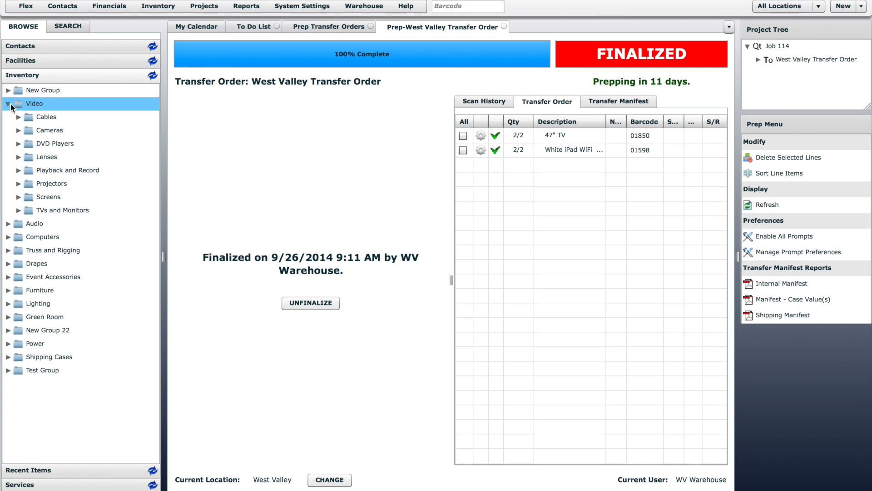
pyautogui.click(18, 210)
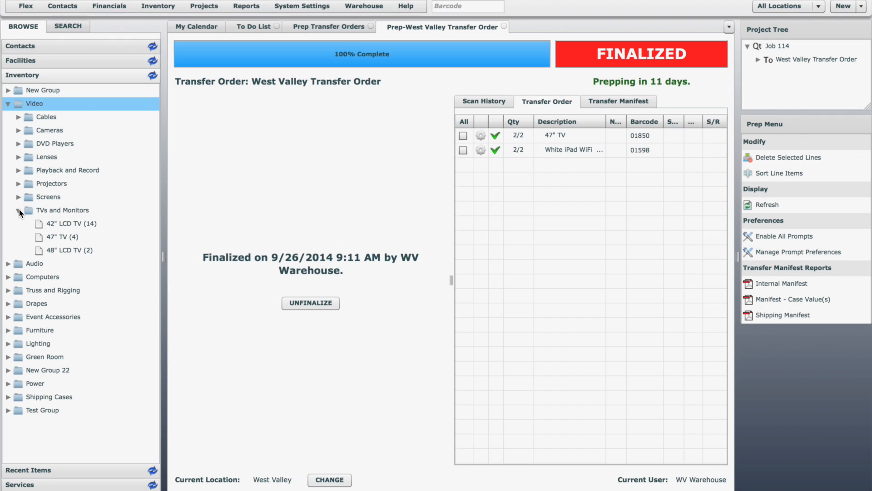
pyautogui.click(58, 237)
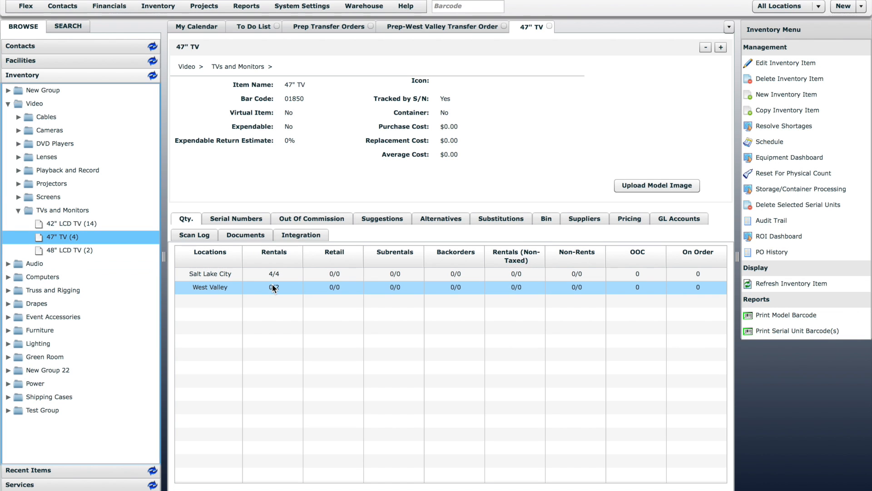
pyautogui.click(247, 219)
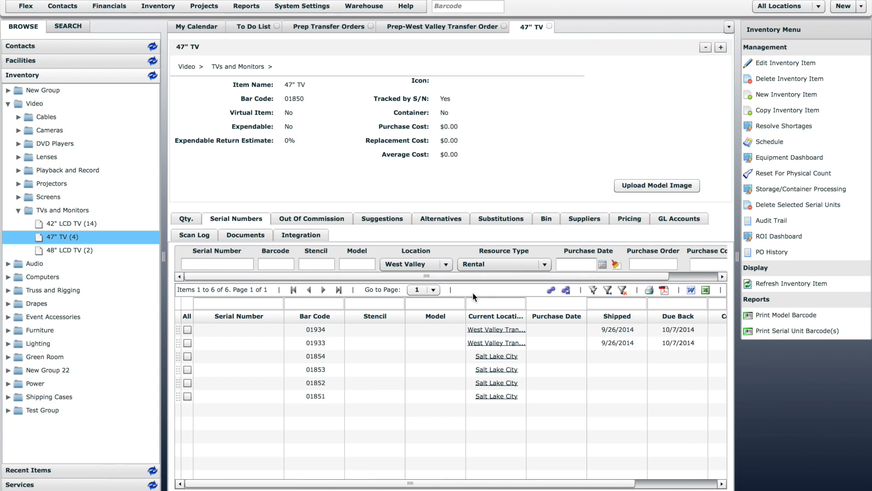
pyautogui.moveTo(527, 315); pyautogui.dragTo(553, 315)
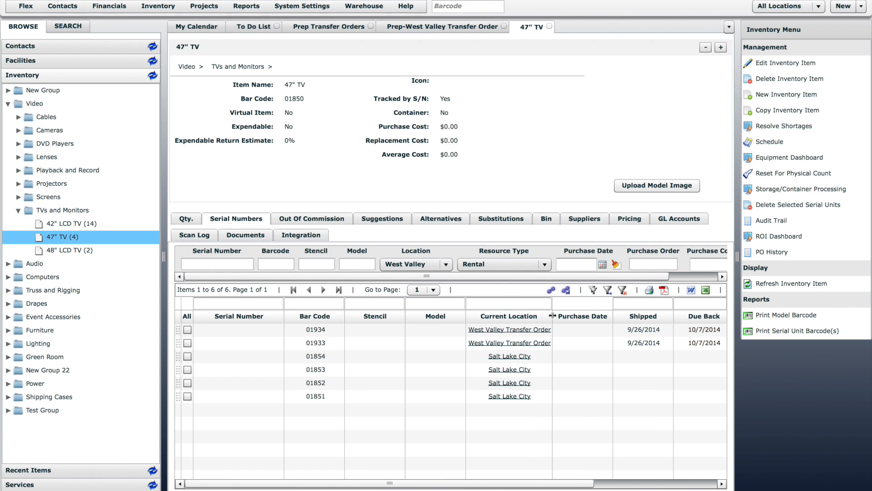